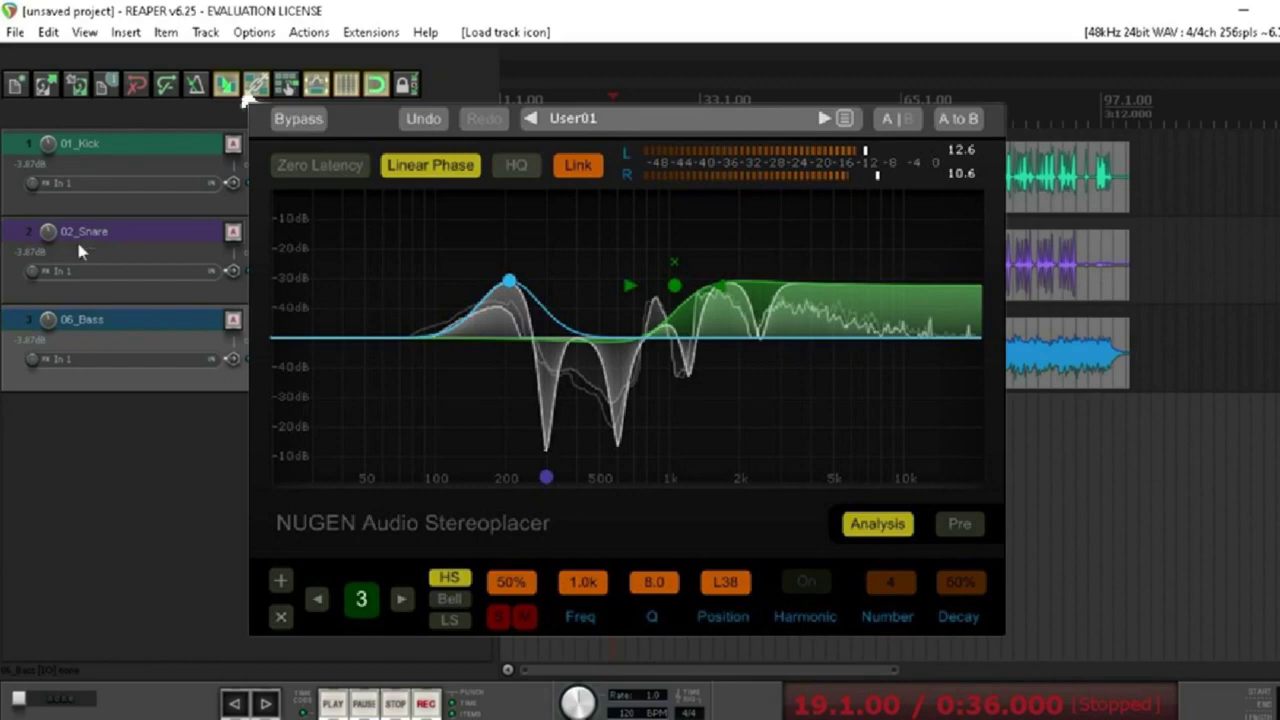
Close the Kick track's effects window and play the kick, snare and bass tracks together from 9.1.00
click(233, 143)
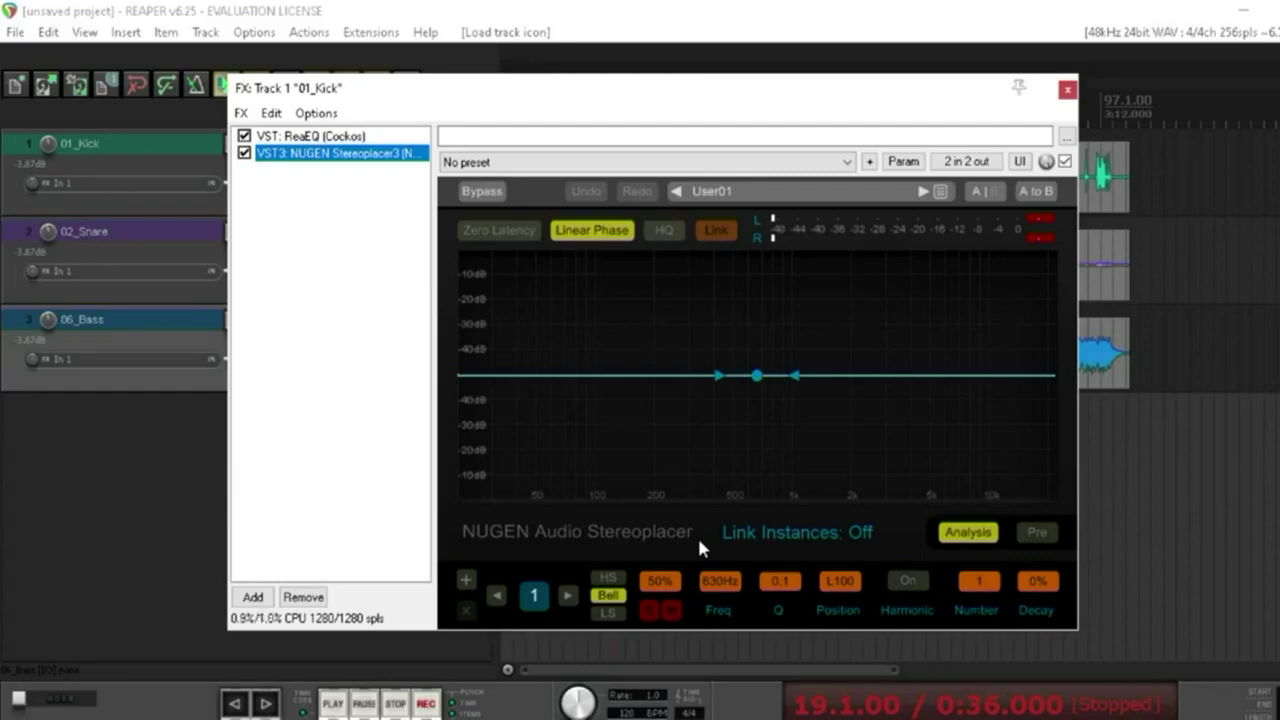
click(1067, 89)
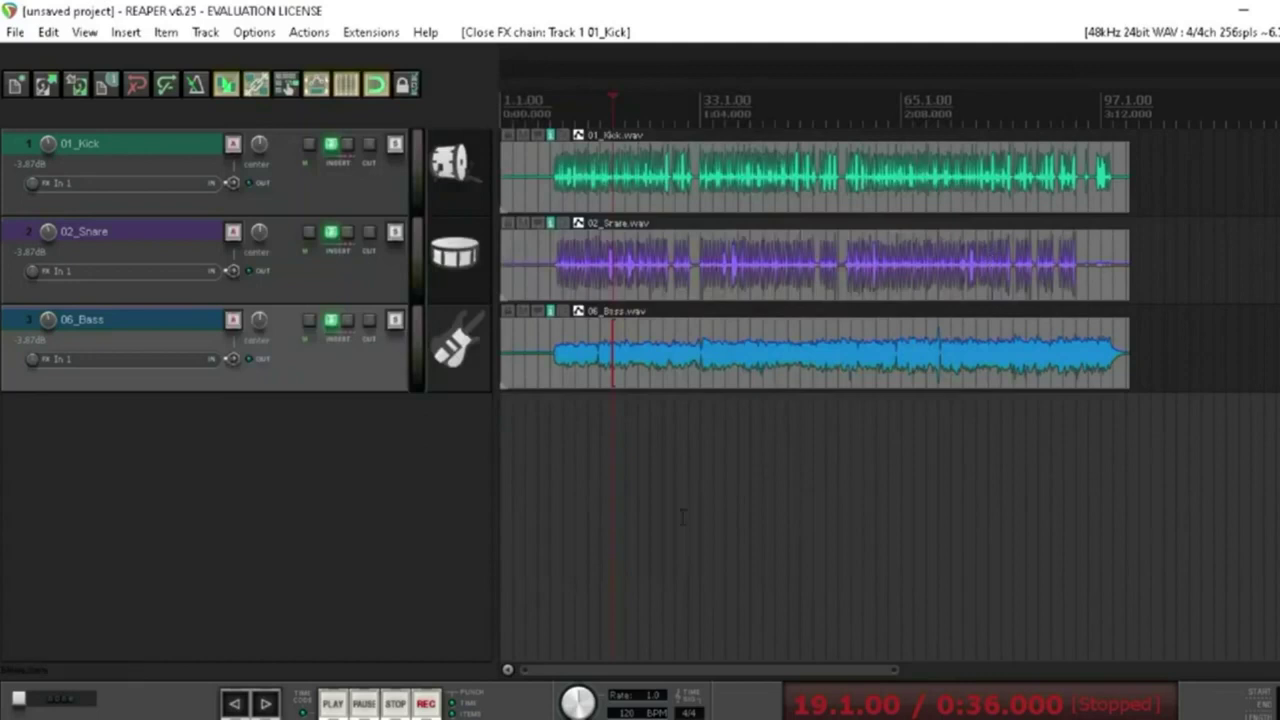
click(562, 411)
click(552, 412)
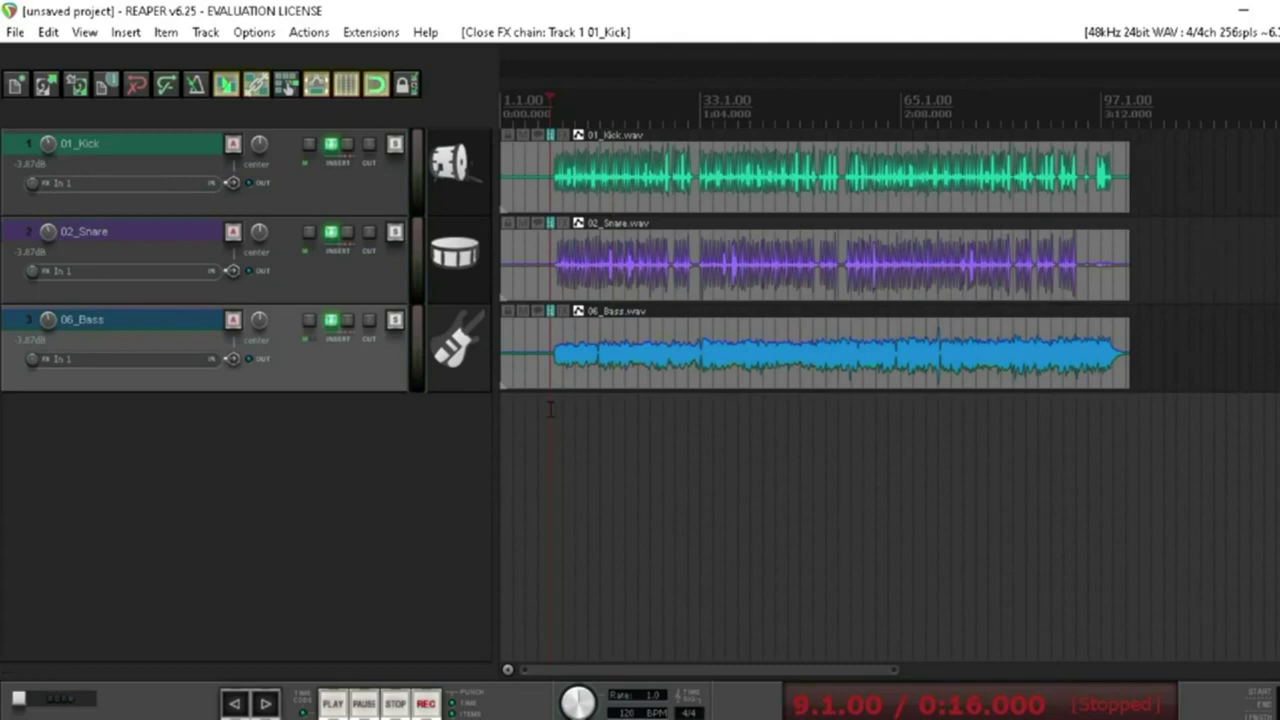
key(space)
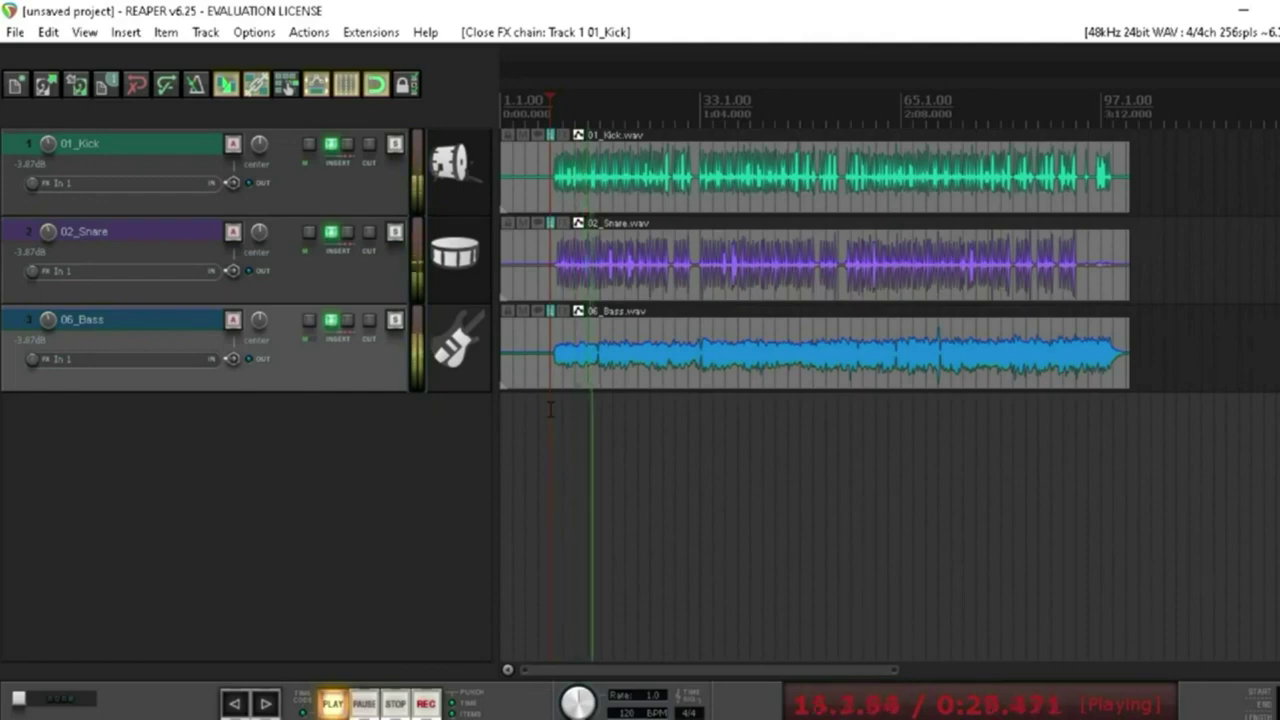
key(space)
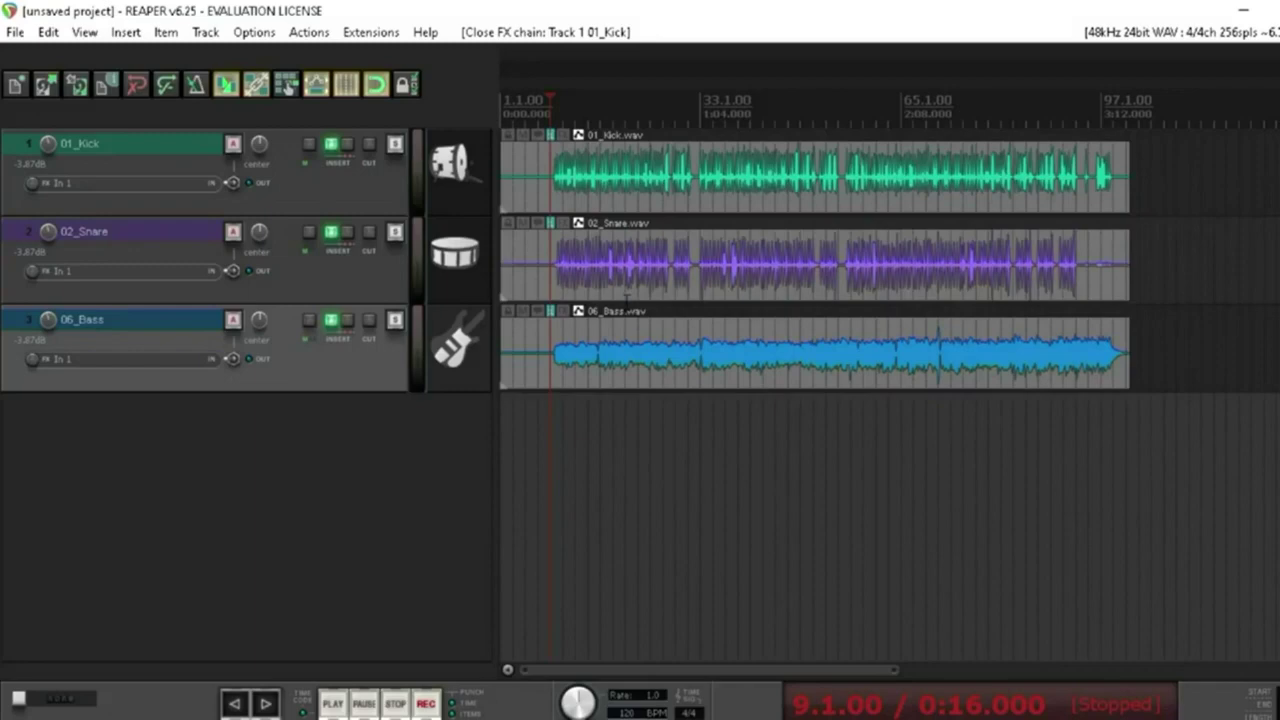
Examine the 50 Hz boost in the Kick track's ReaEQ and replay the mix from 9.1.00
click(333, 145)
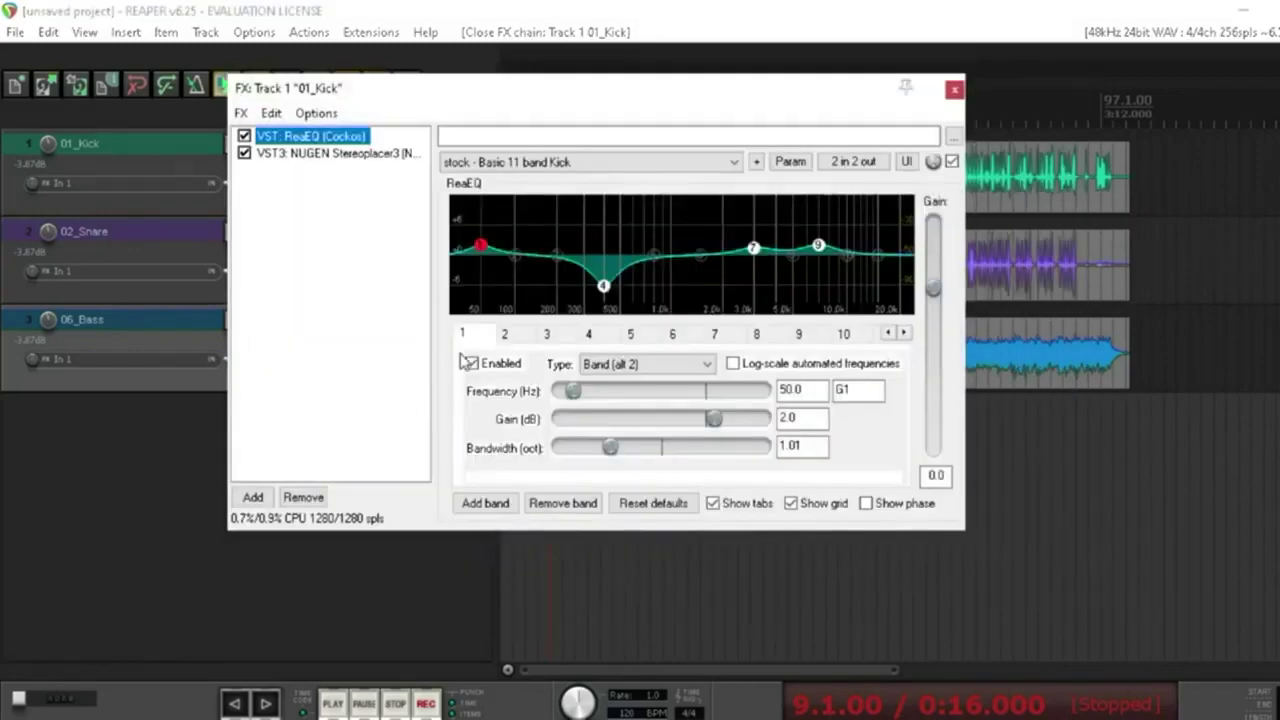
mouse_move(479, 261)
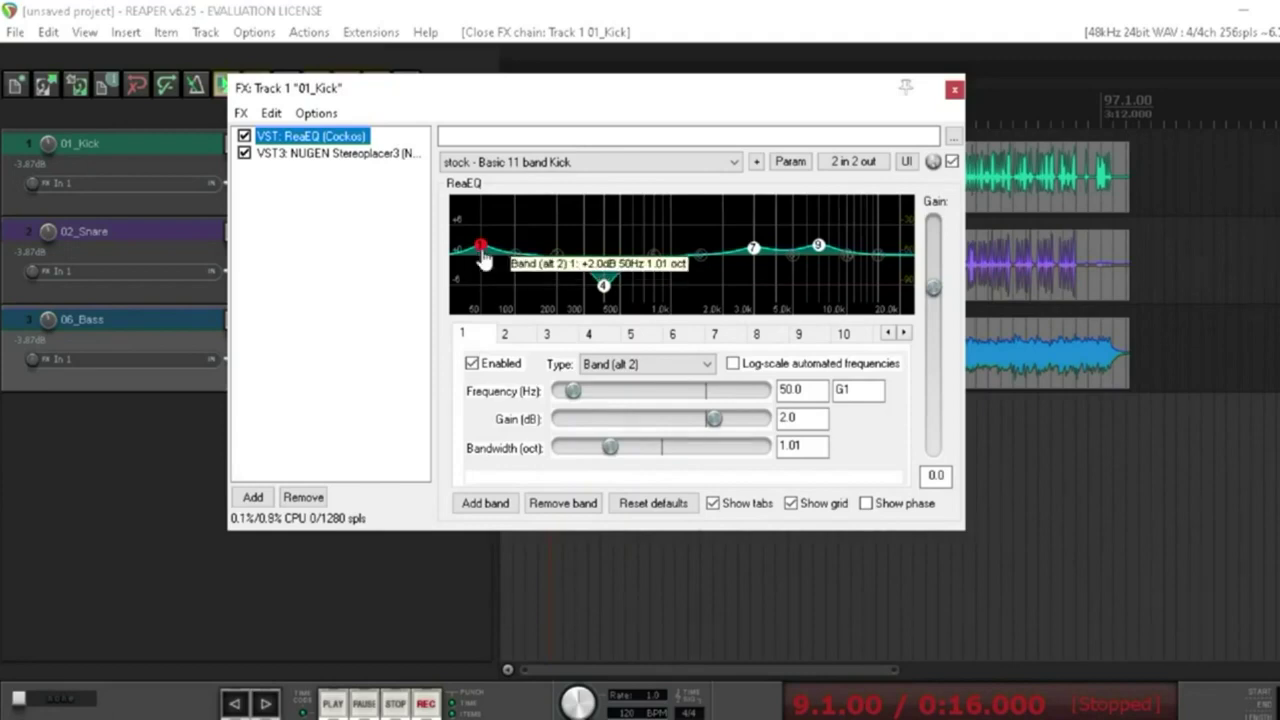
click(955, 92)
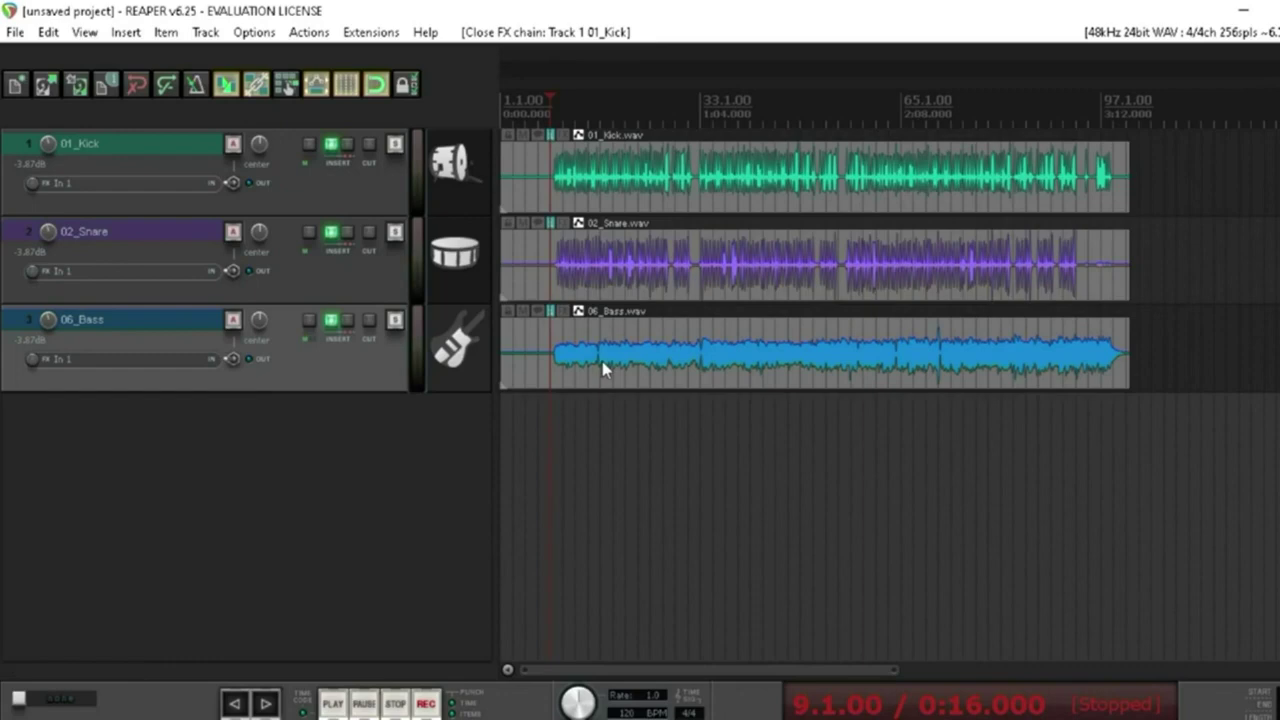
key(space)
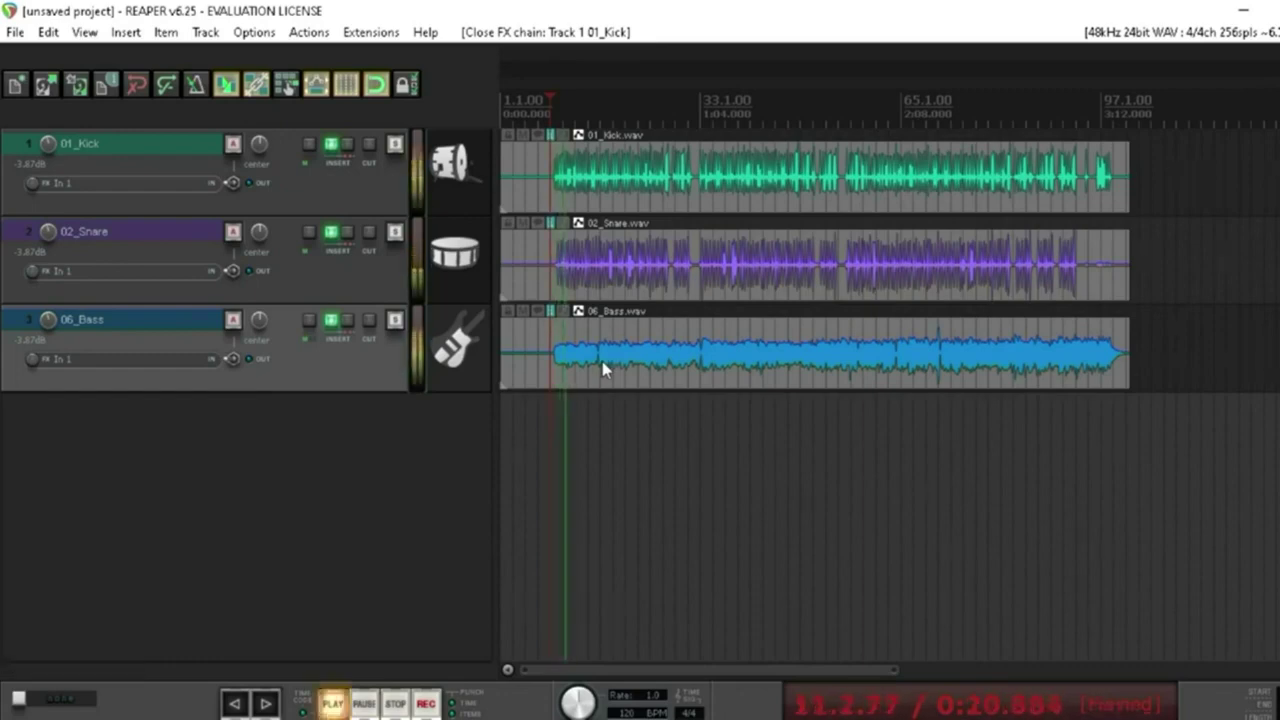
key(space)
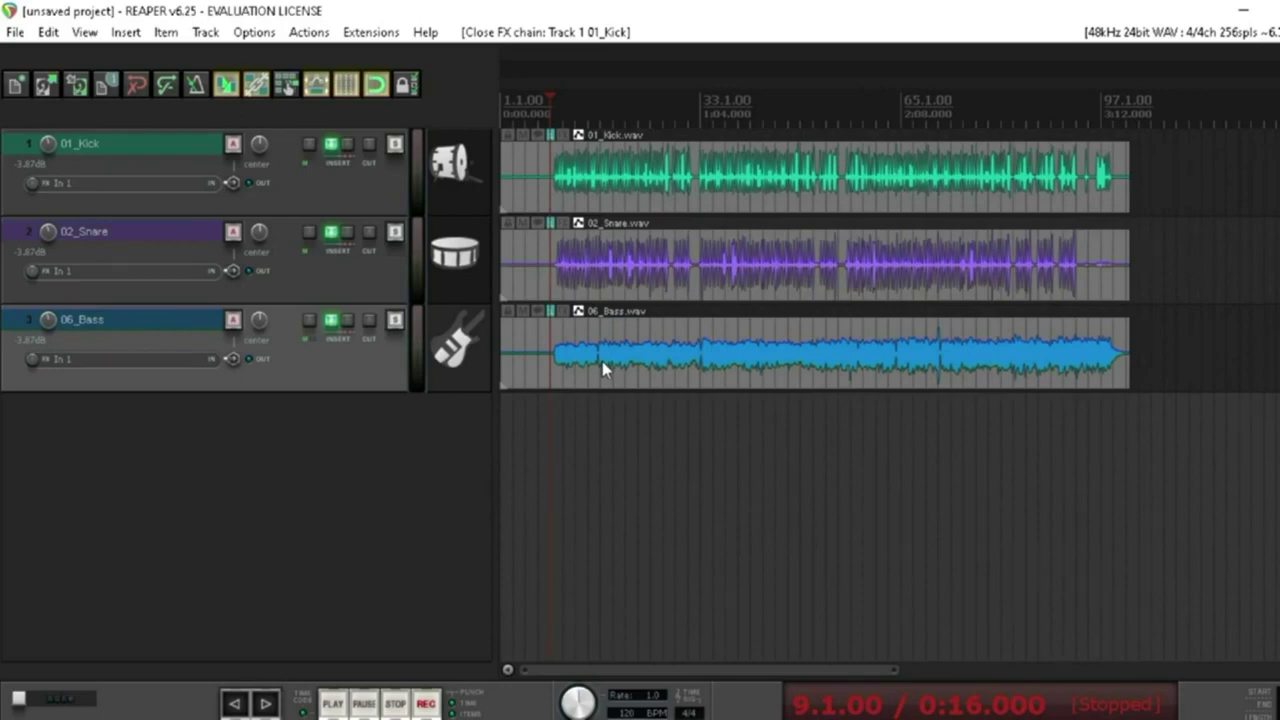
In the Bass track's Stereoplacer, move band 1 to 50 Hz and shift its stereo position partly to the right
click(331, 319)
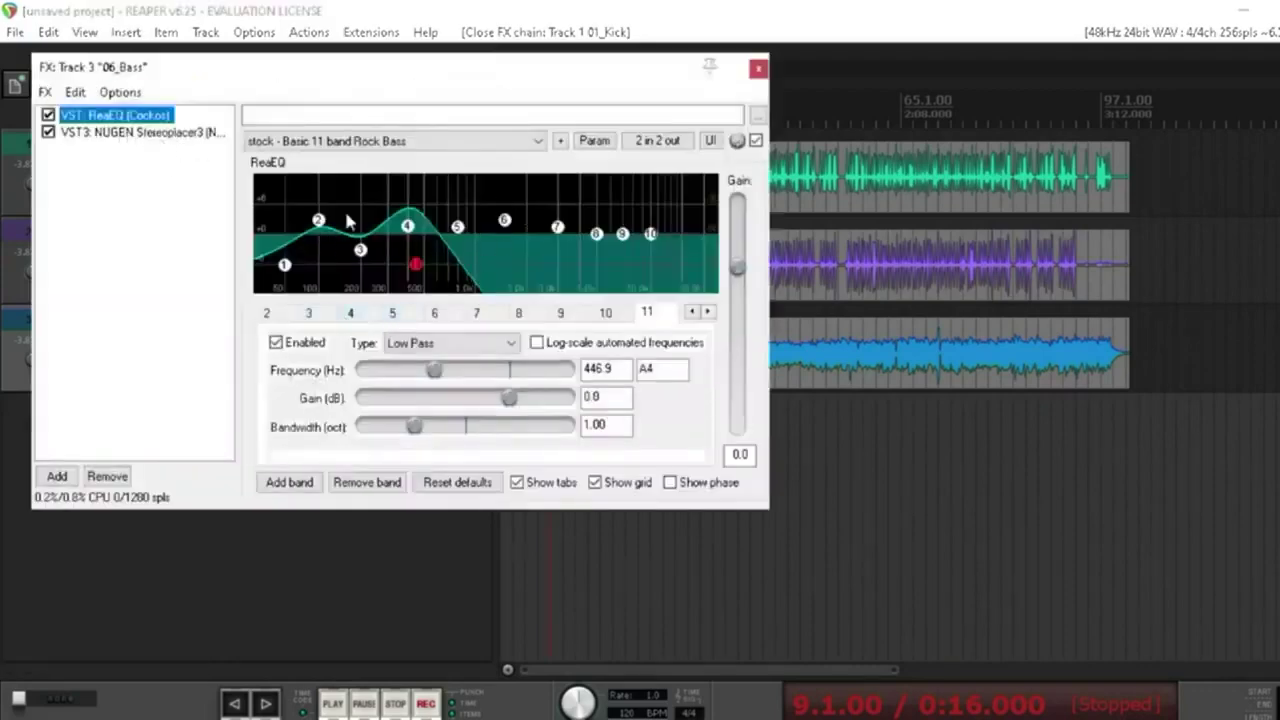
click(126, 133)
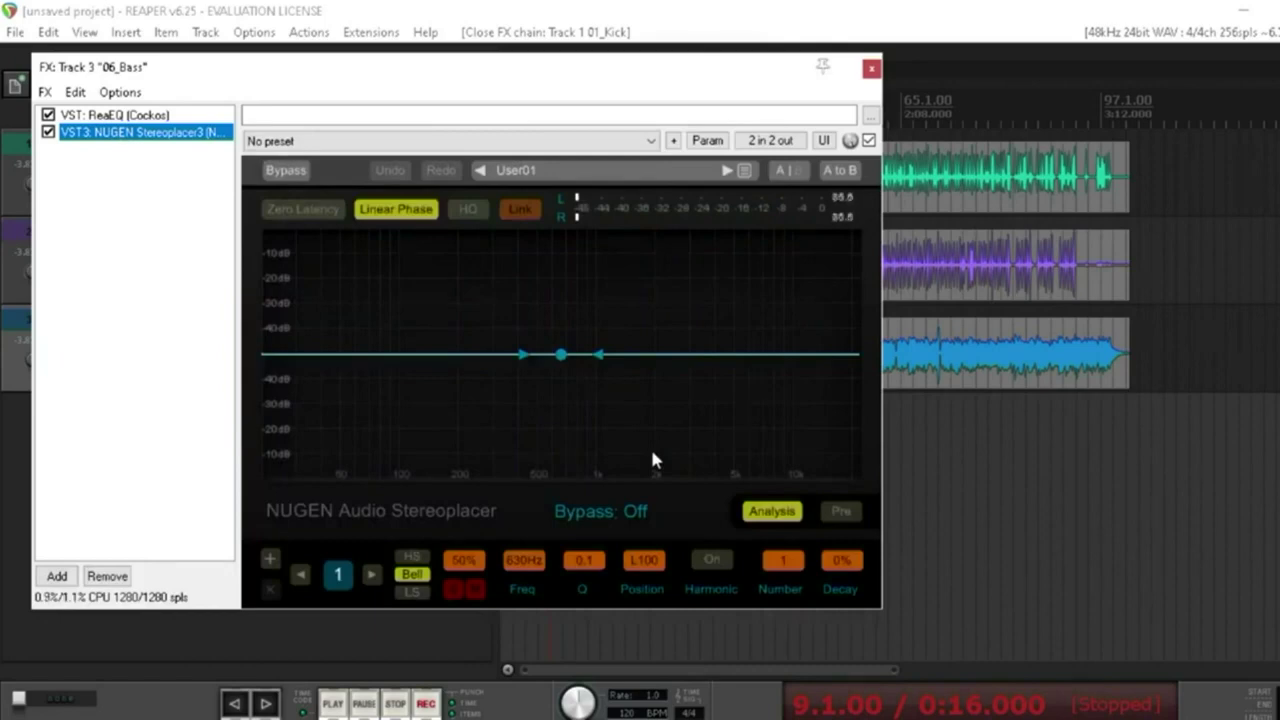
drag(561, 355, 344, 363)
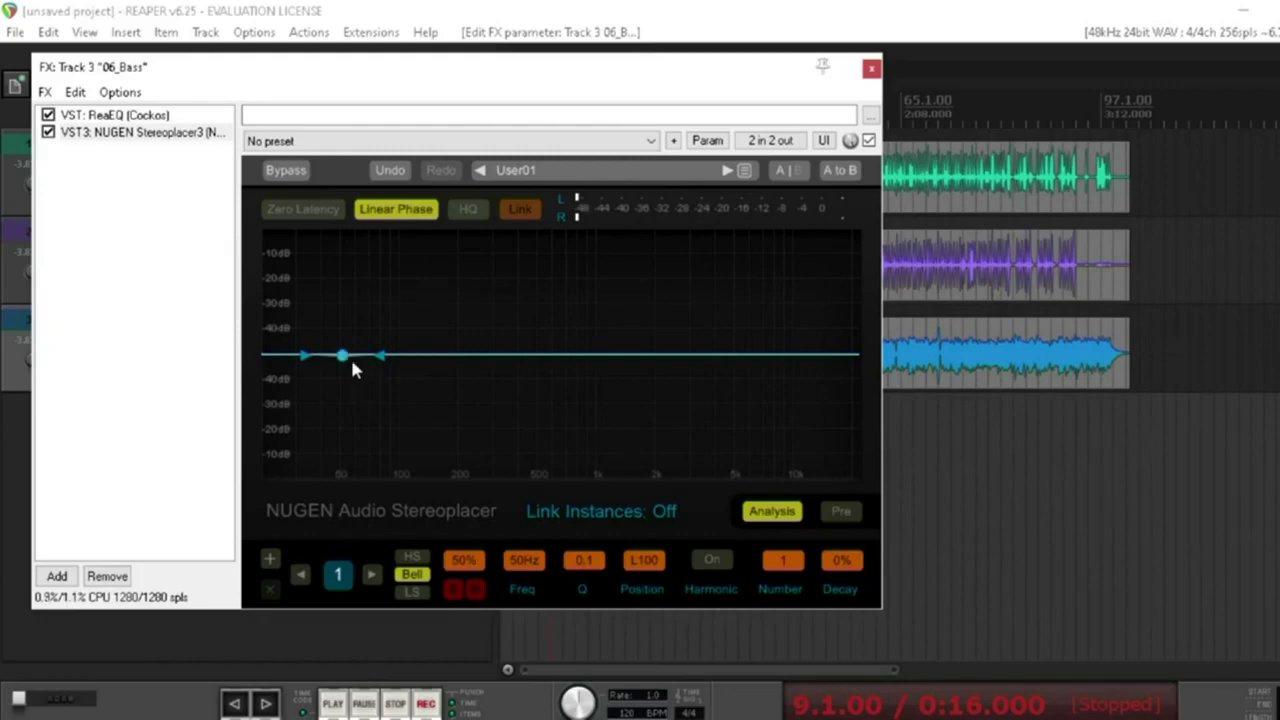
mouse_move(343, 358)
drag(343, 360, 344, 393)
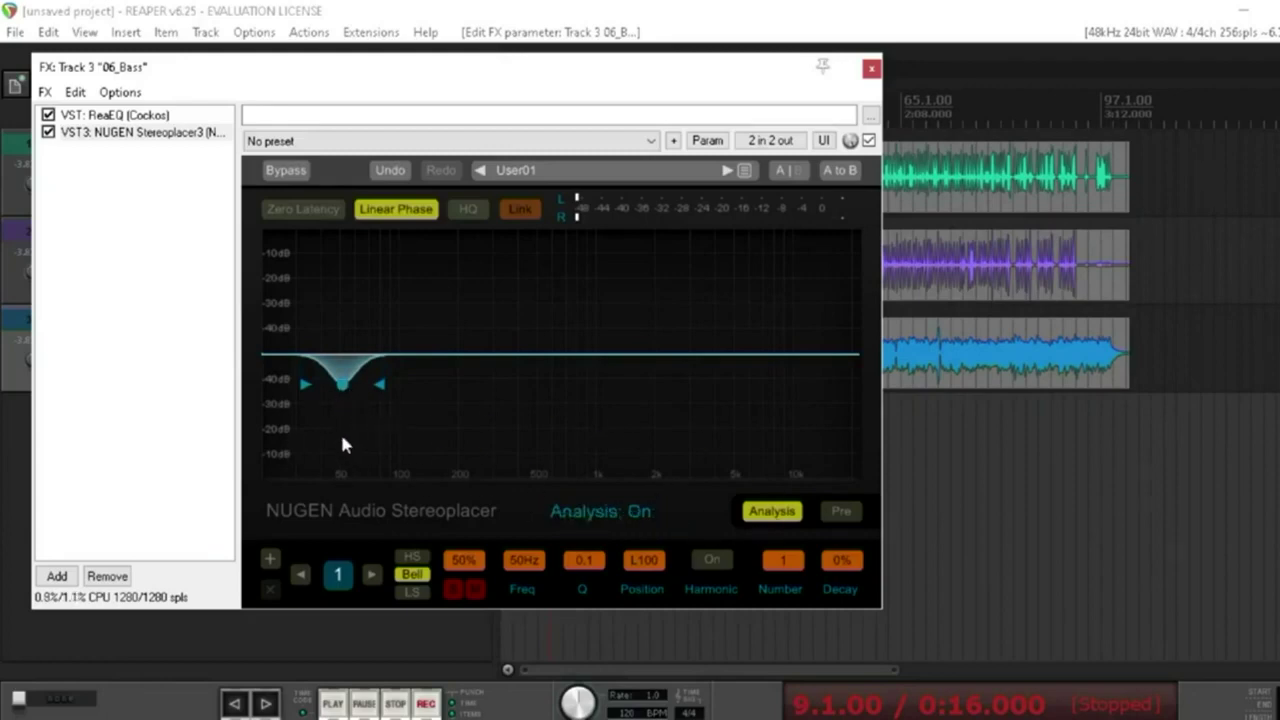
click(871, 69)
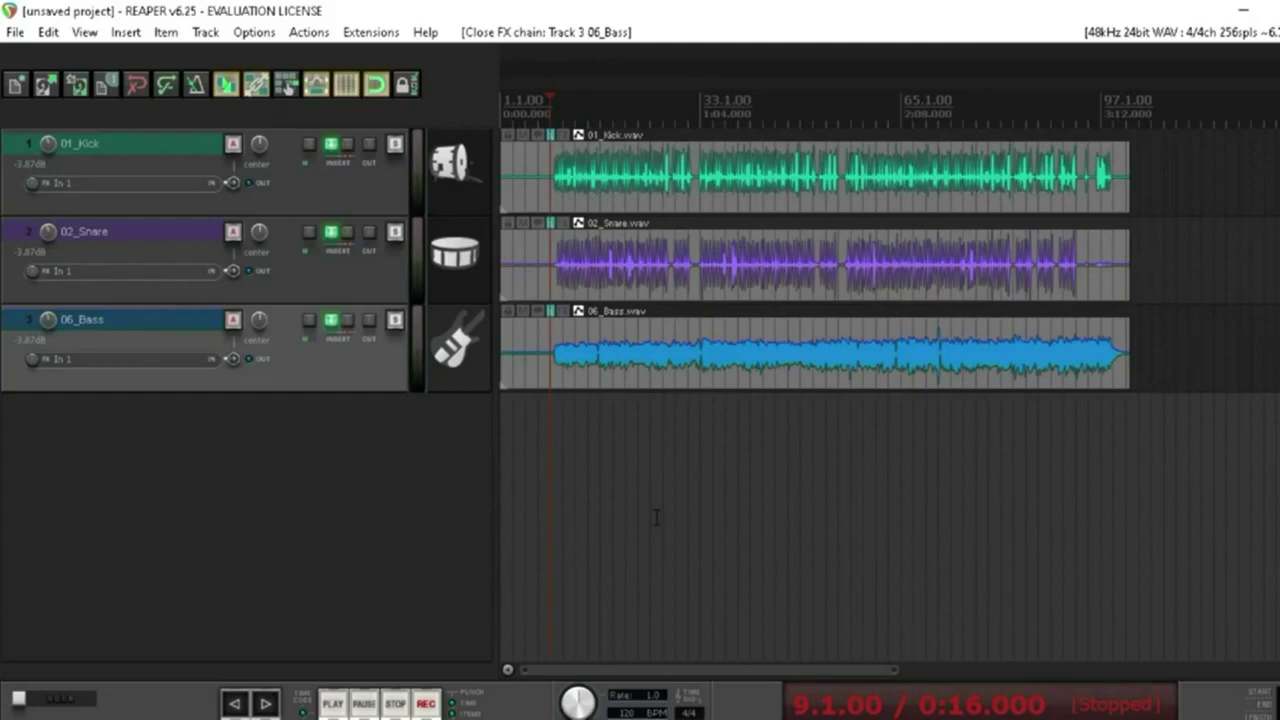
Play the mix from 9.1.00 twice while switching the Bass track's effects off and on to compare the sound
key(space)
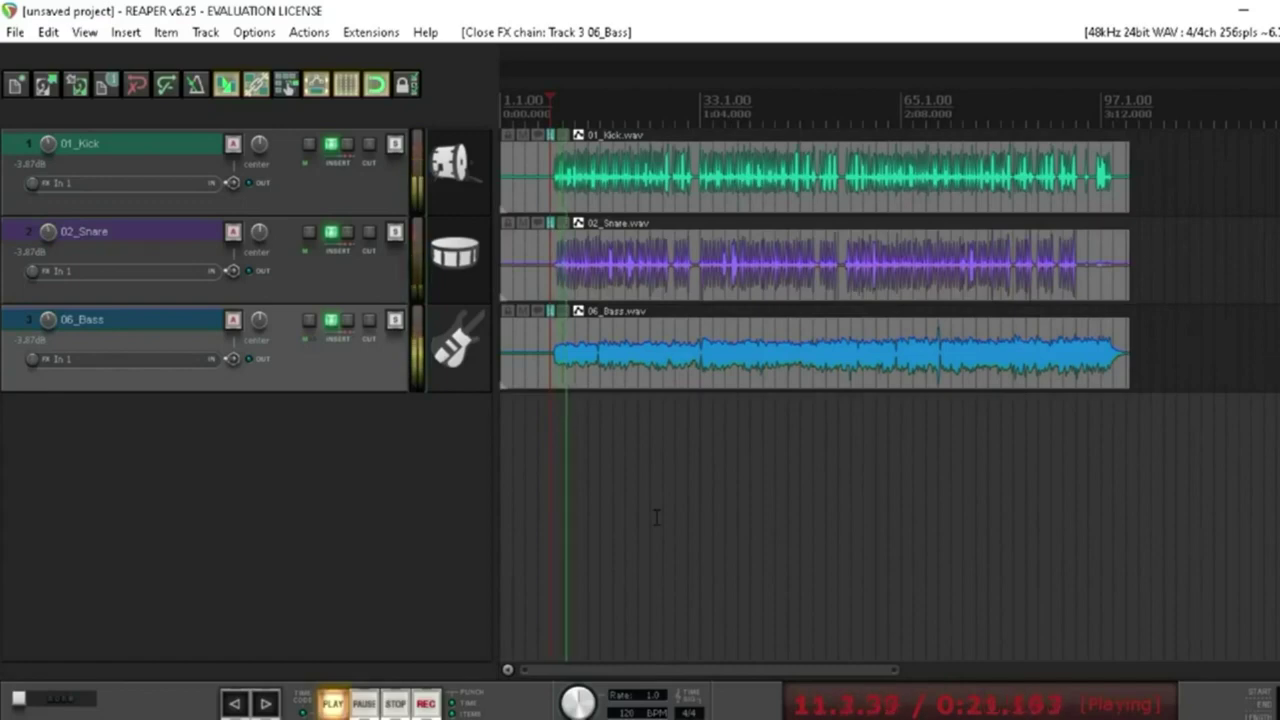
click(345, 324)
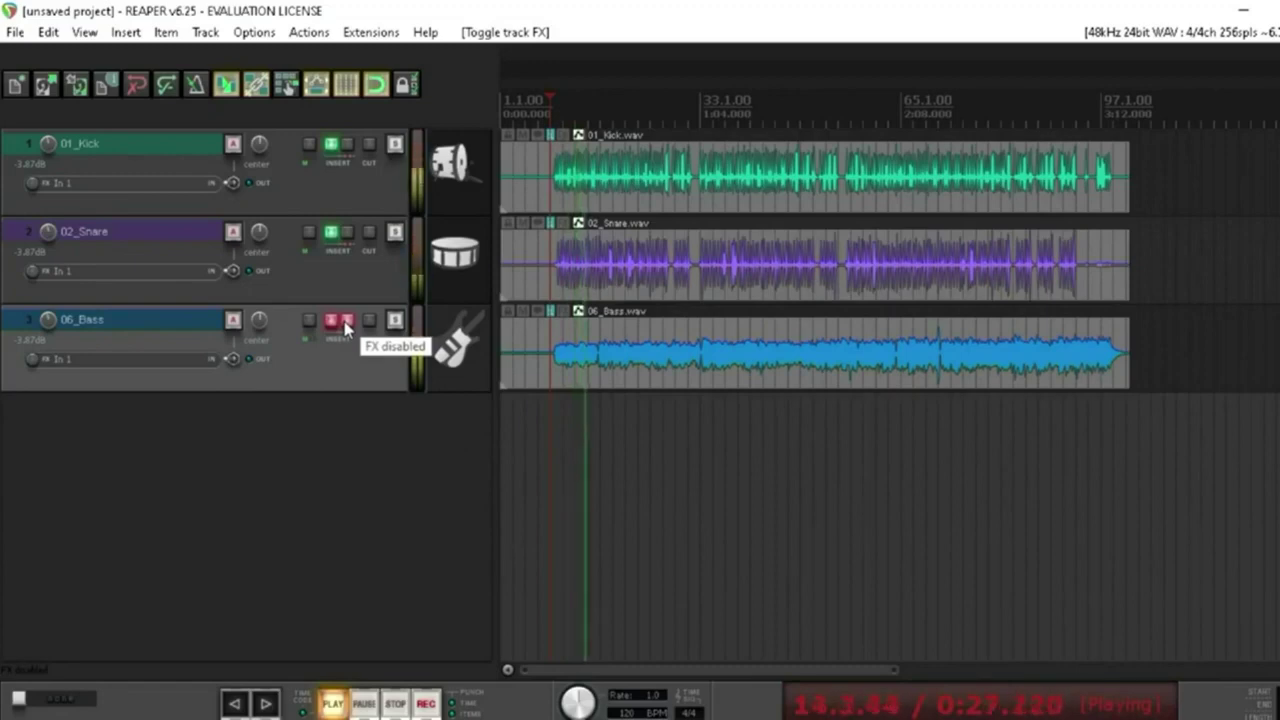
click(345, 324)
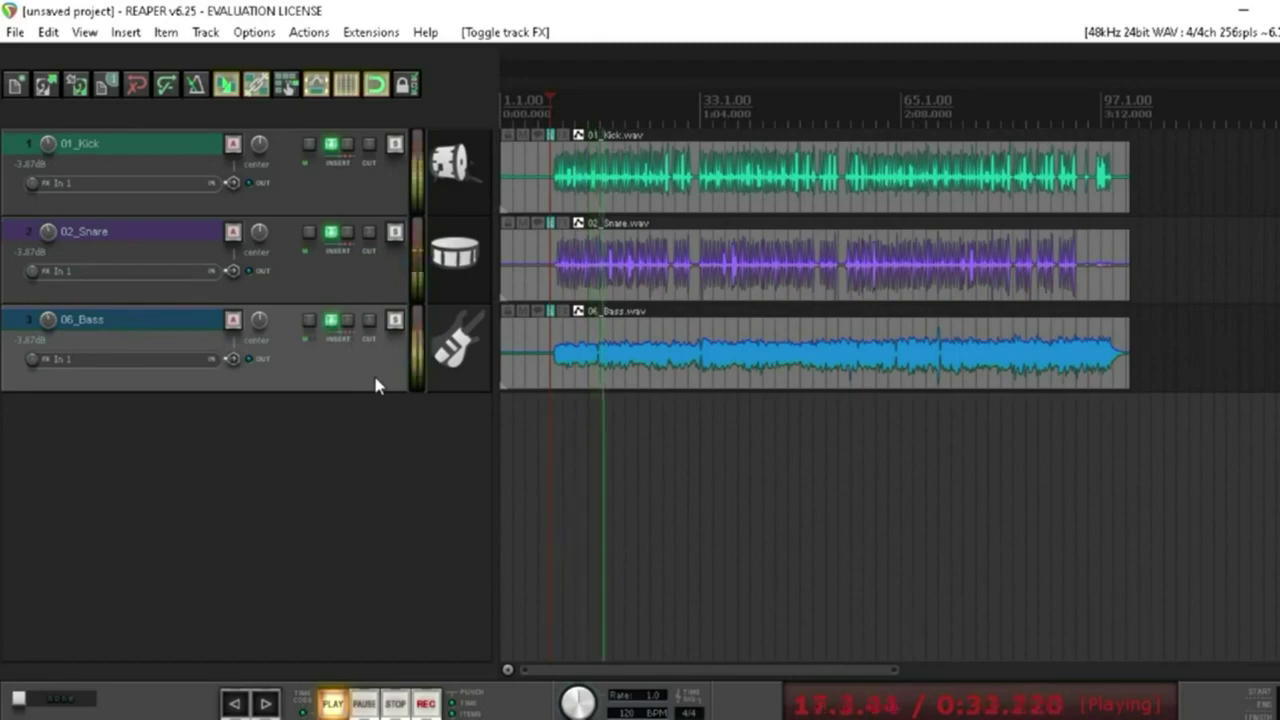
key(space)
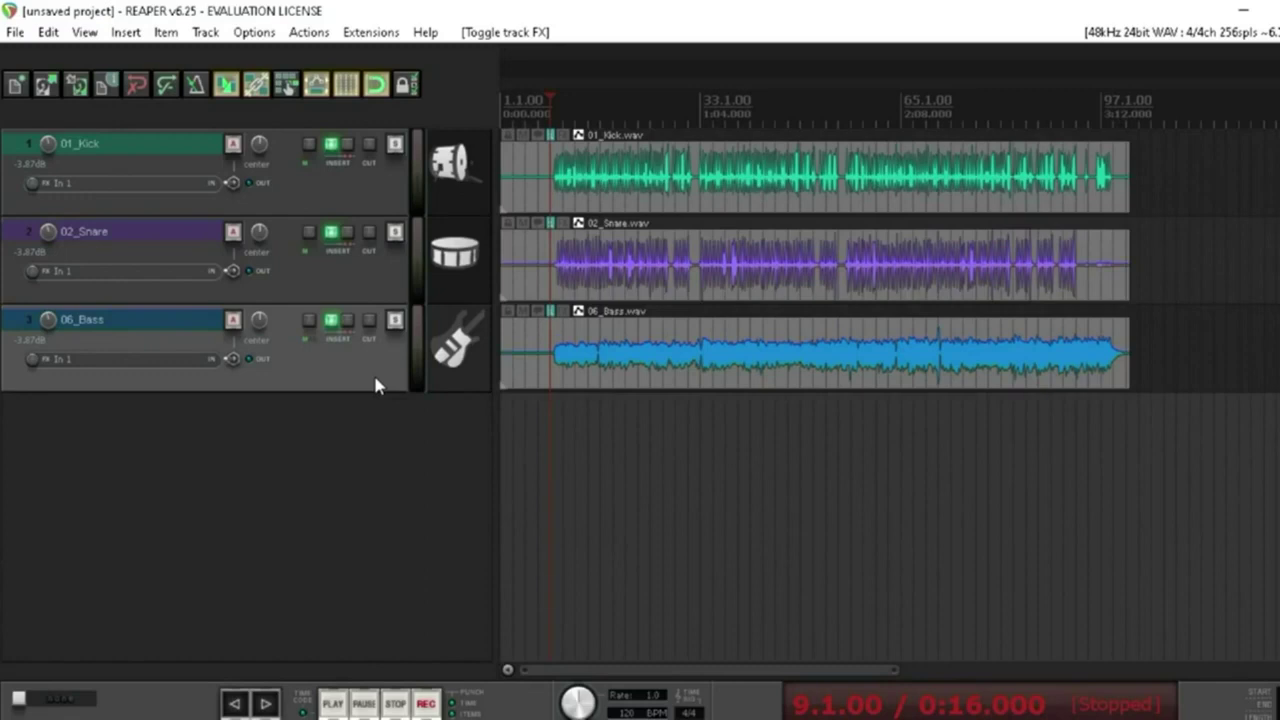
click(352, 319)
key(space)
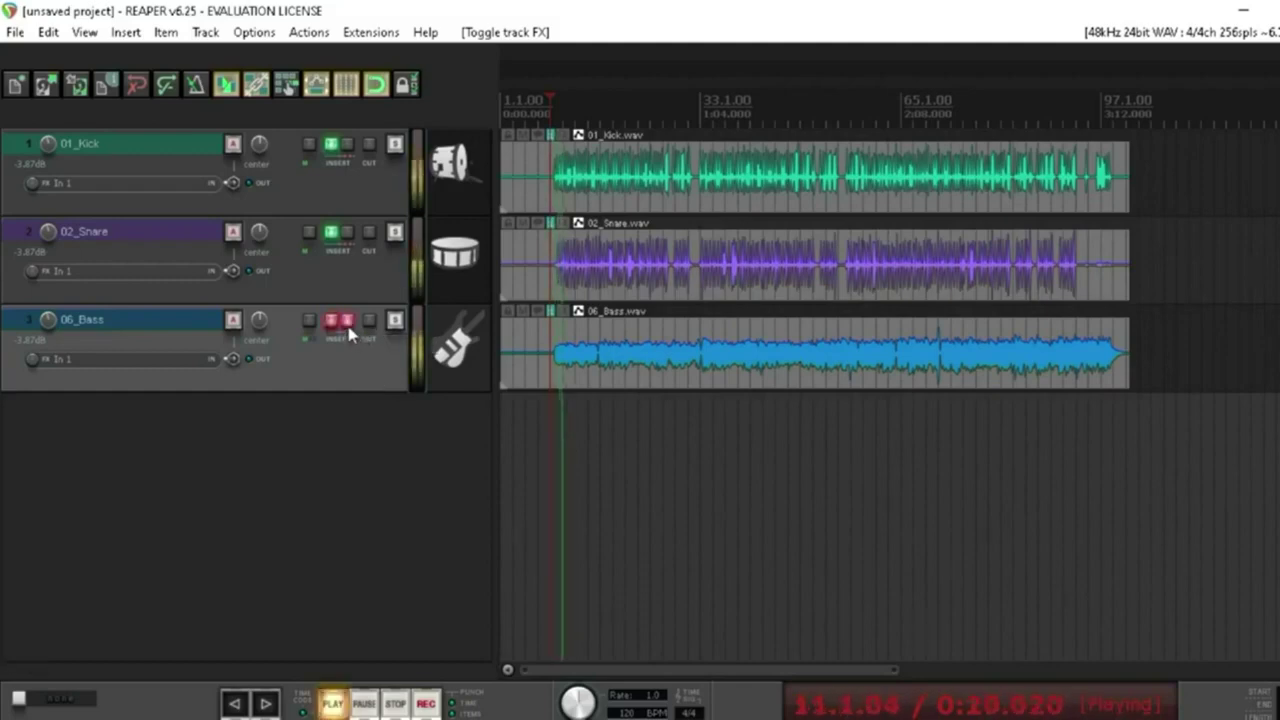
click(349, 322)
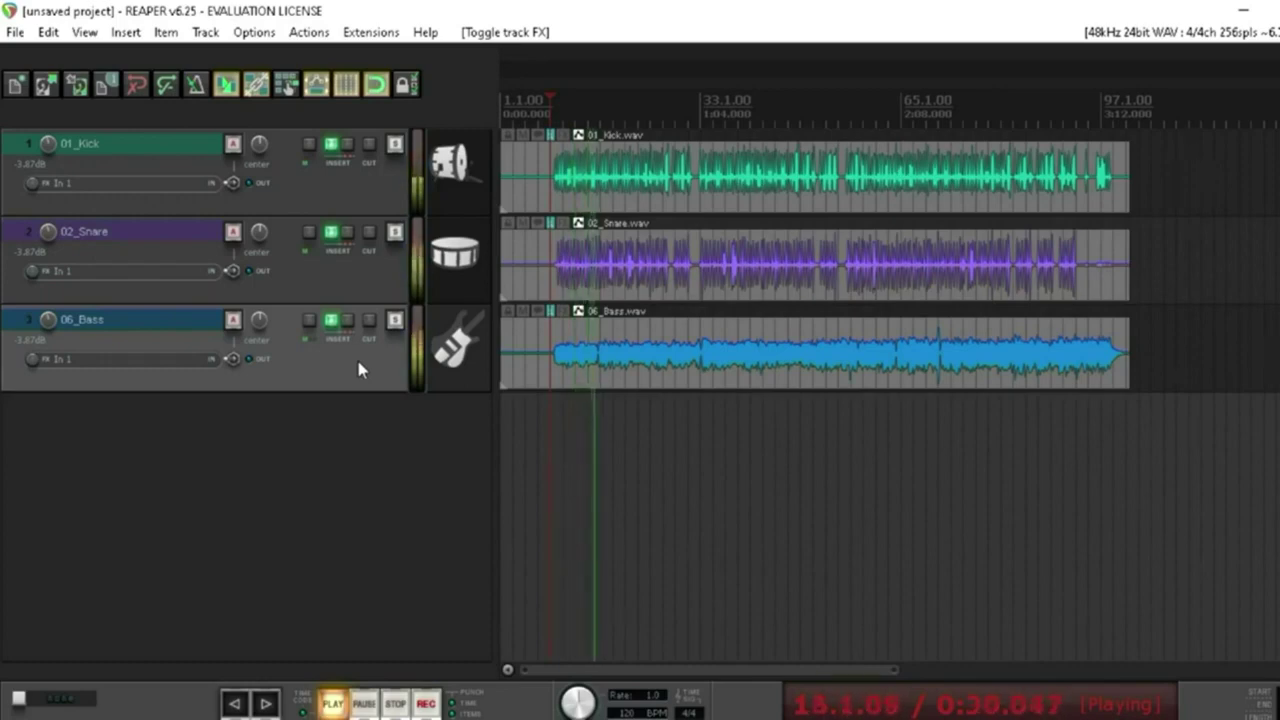
key(space)
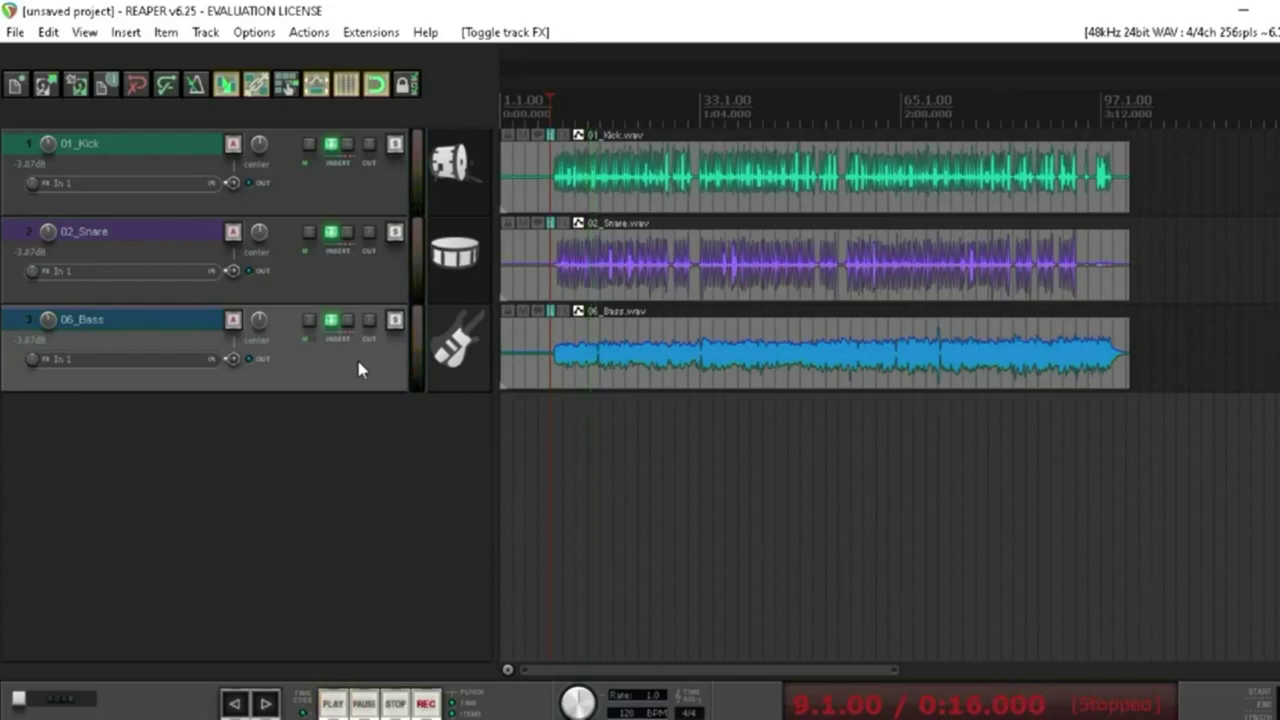
Adjust the width of the 50 Hz band in the Bass track's Stereoplacer to a Q of about 8.4
key(f)
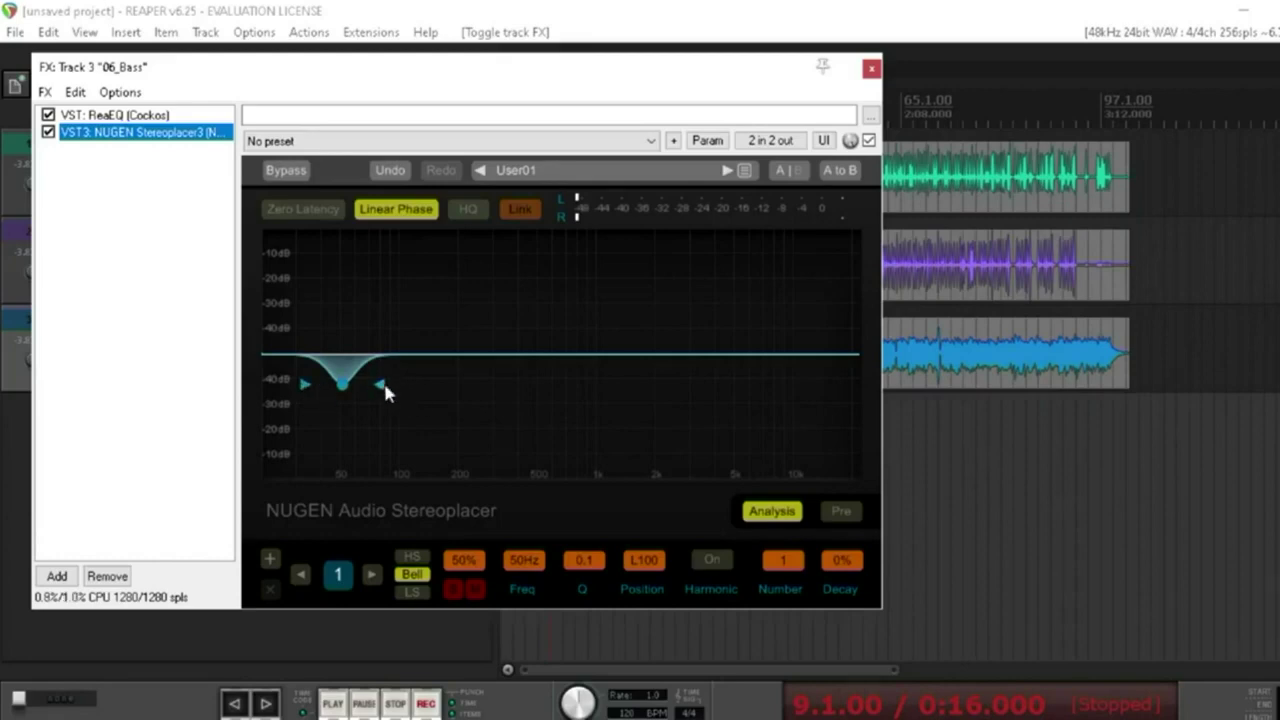
drag(380, 384, 357, 400)
drag(348, 397, 377, 392)
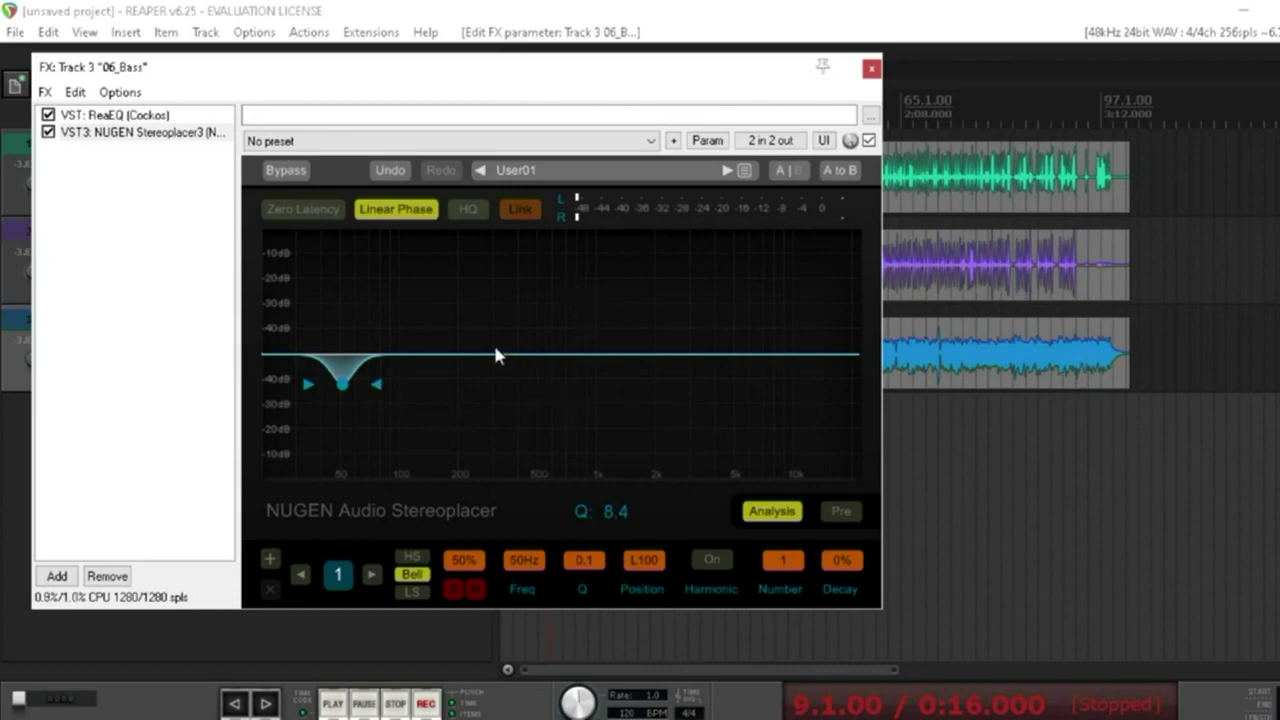
click(872, 70)
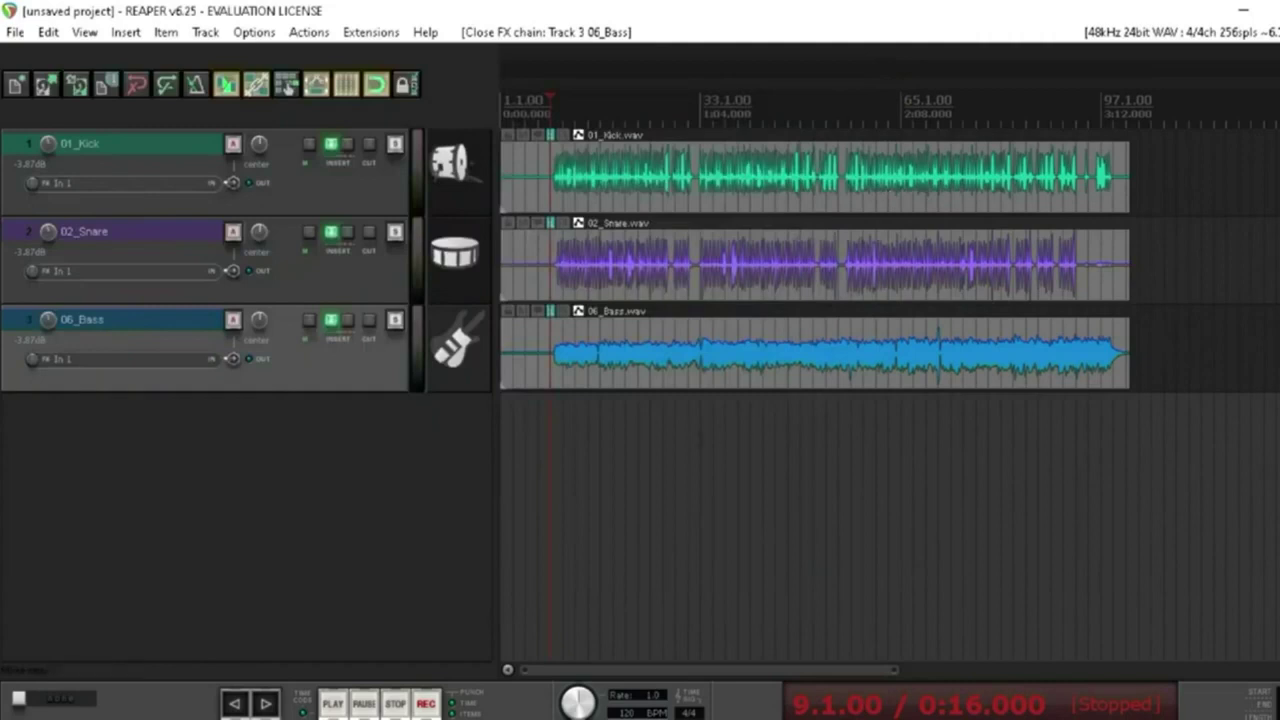
Play the mix from 19.1.00 to listen to the bass in the later section
click(611, 408)
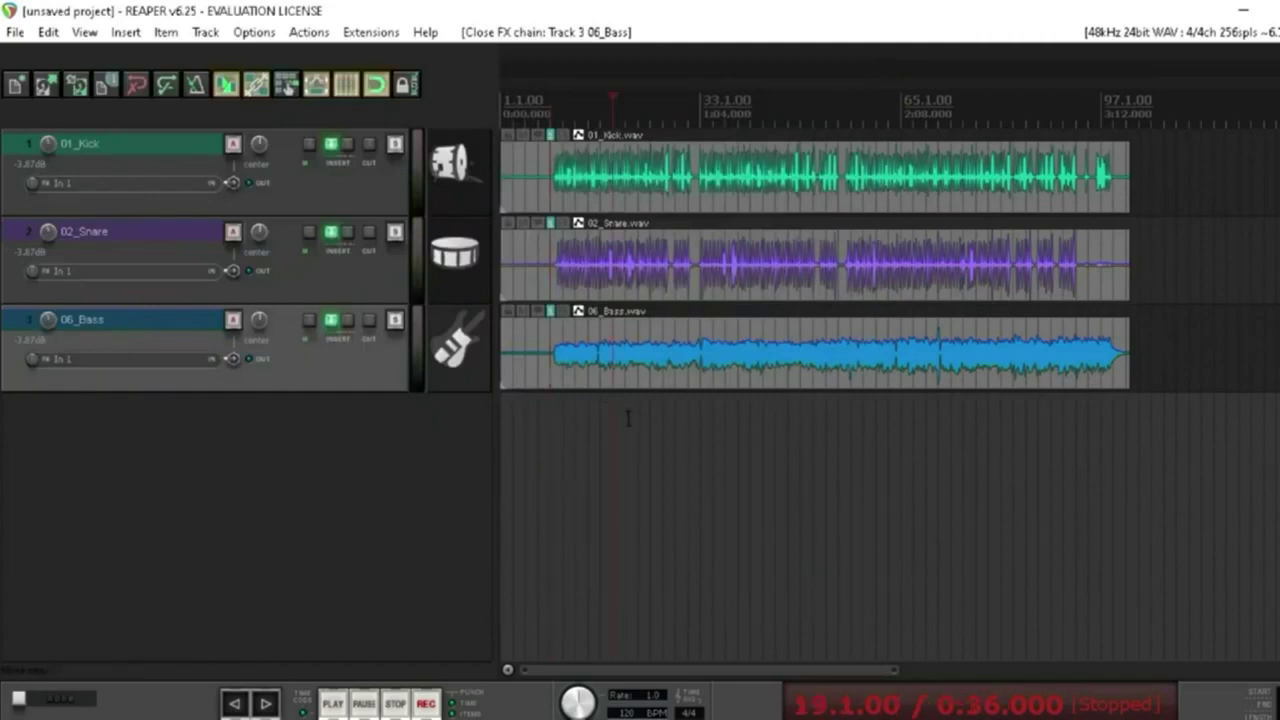
key(space)
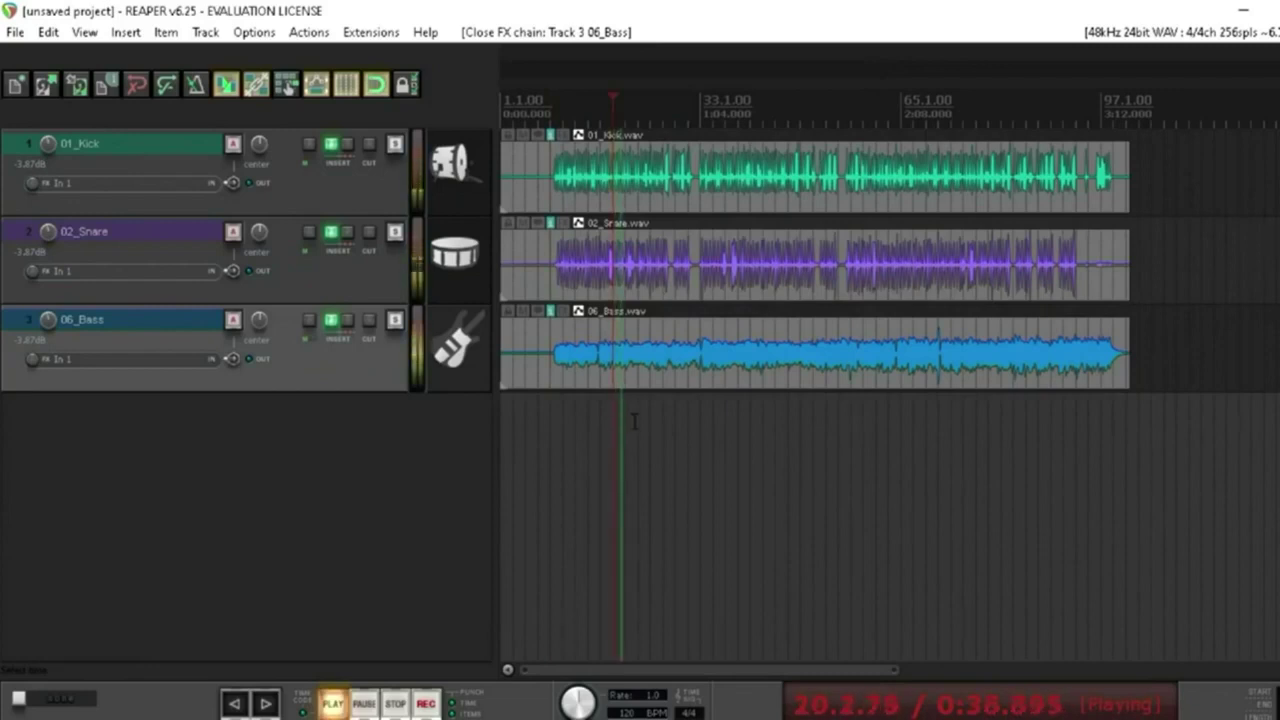
key(space)
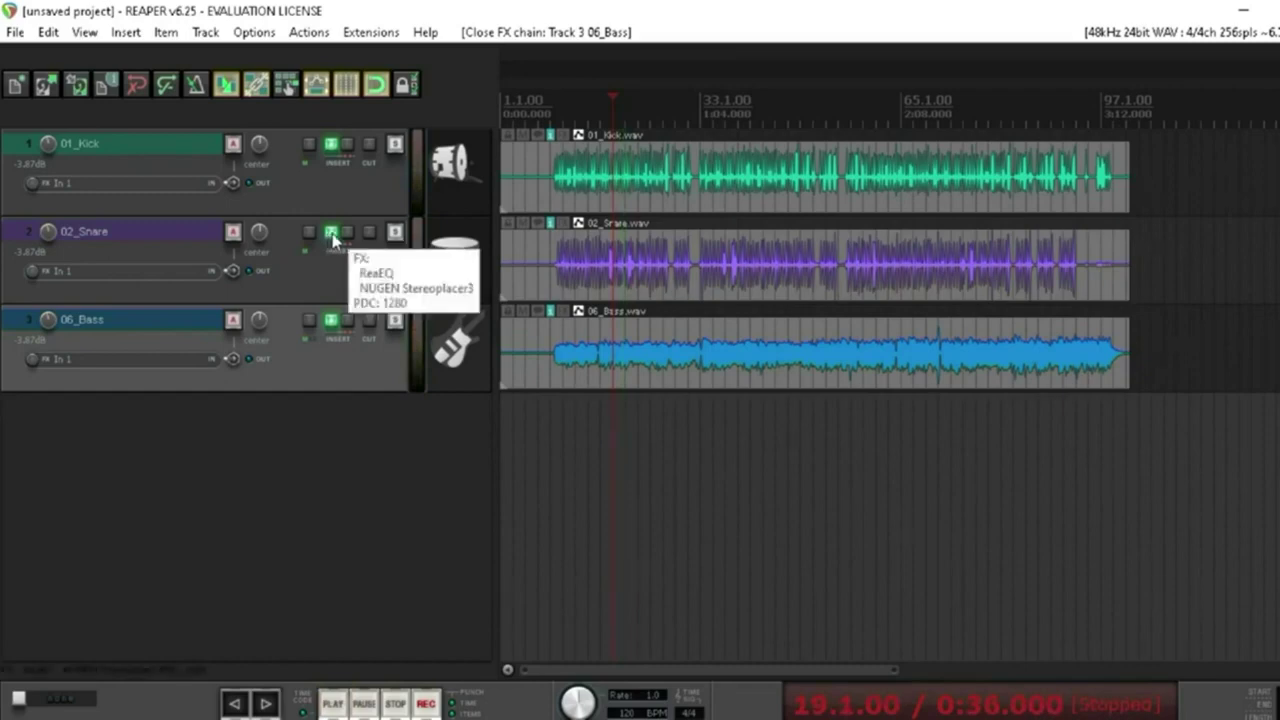
Add a second band to the Bass track's Stereoplacer at 200 Hz and set its stereo position to L26
click(336, 328)
click(545, 350)
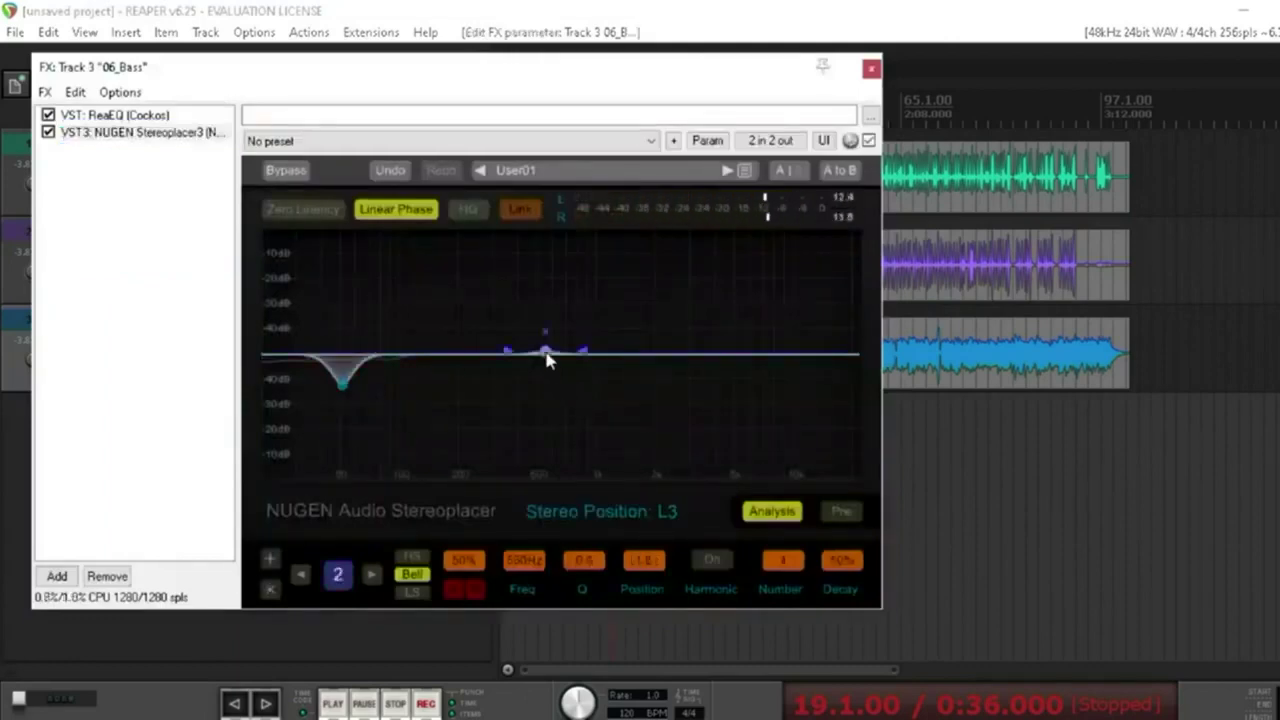
drag(547, 360, 463, 366)
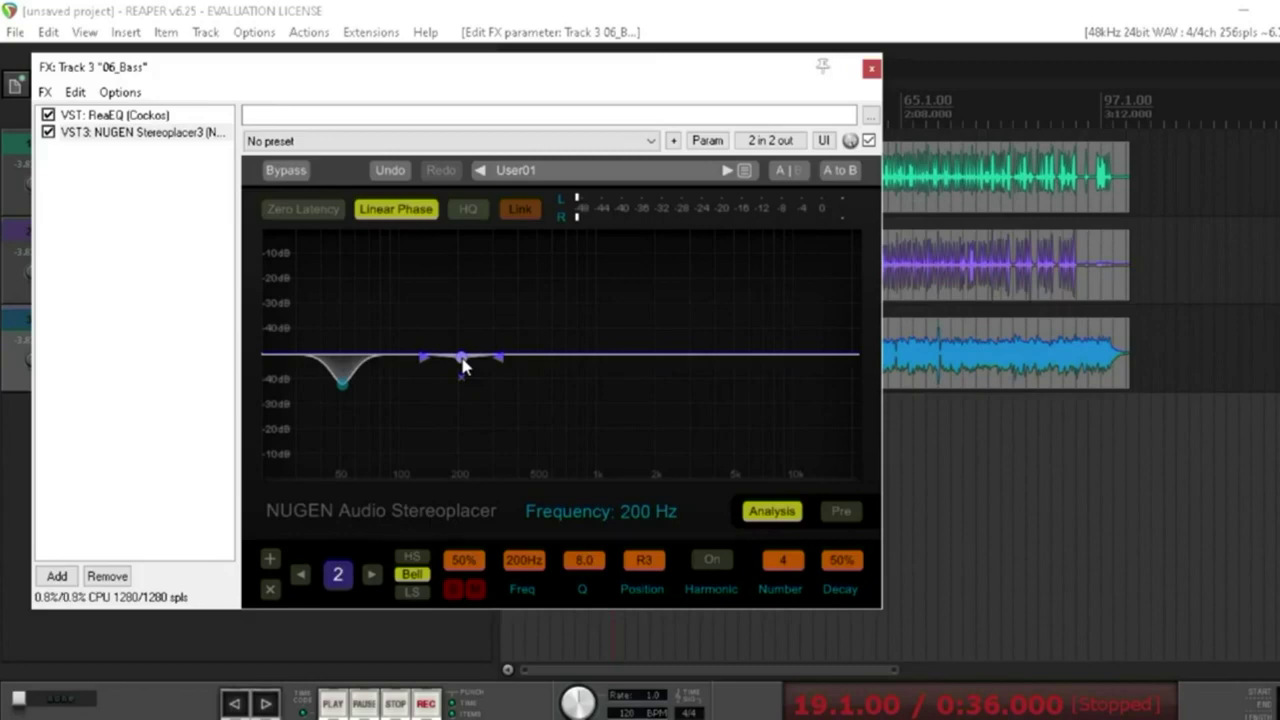
scroll(462, 362, up, 6)
drag(463, 360, 463, 335)
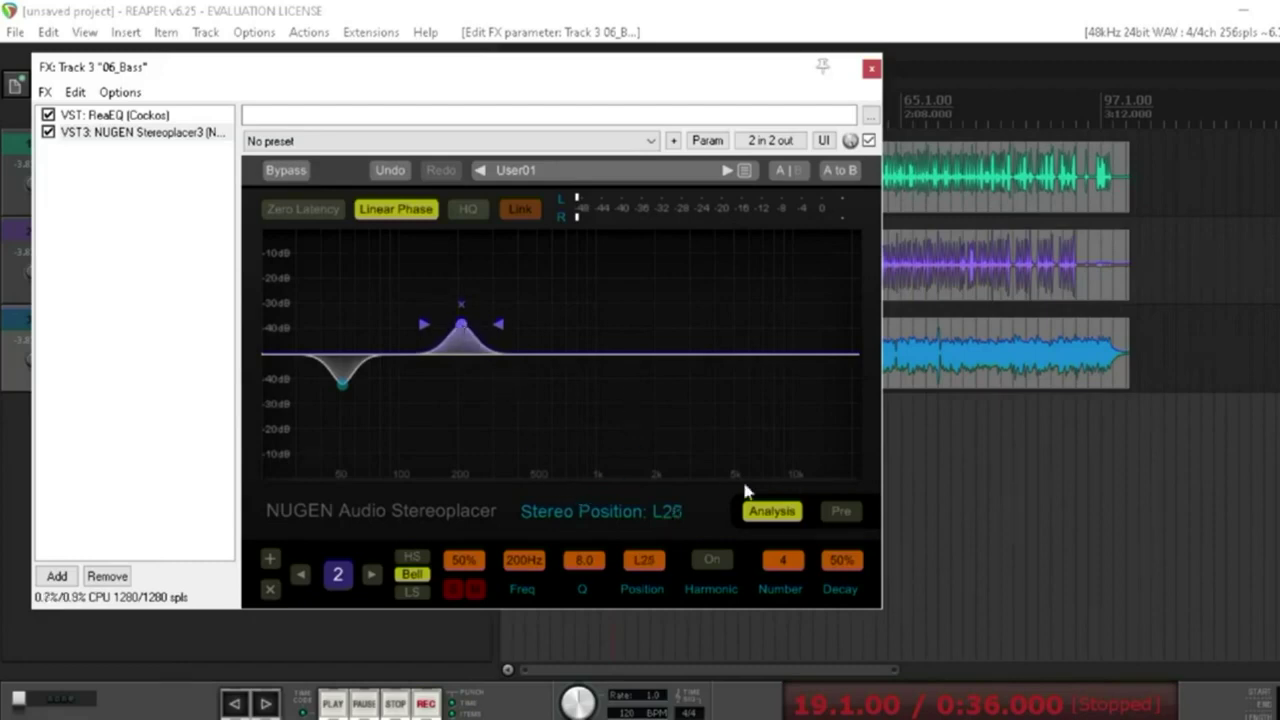
click(871, 68)
Play the mix from 19.1.00 to audition the 200 Hz stereo shift, and reopen the Bass track's Stereoplacer
key(space)
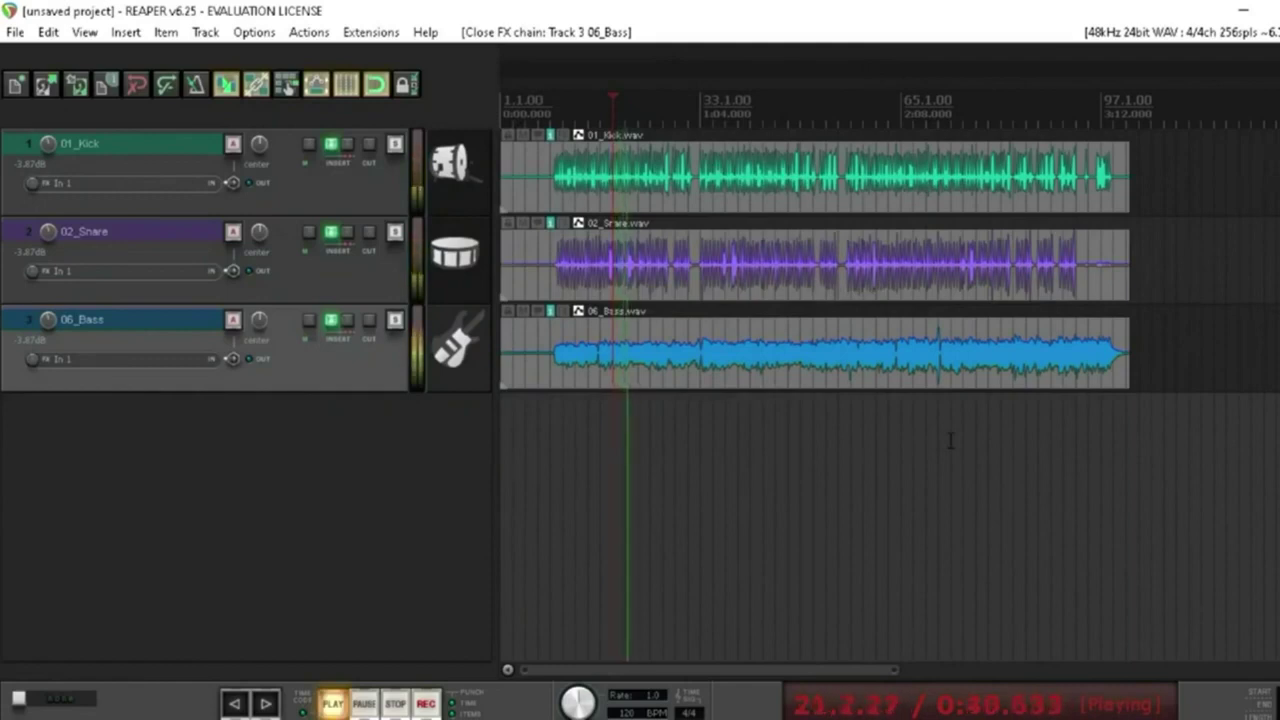
key(space)
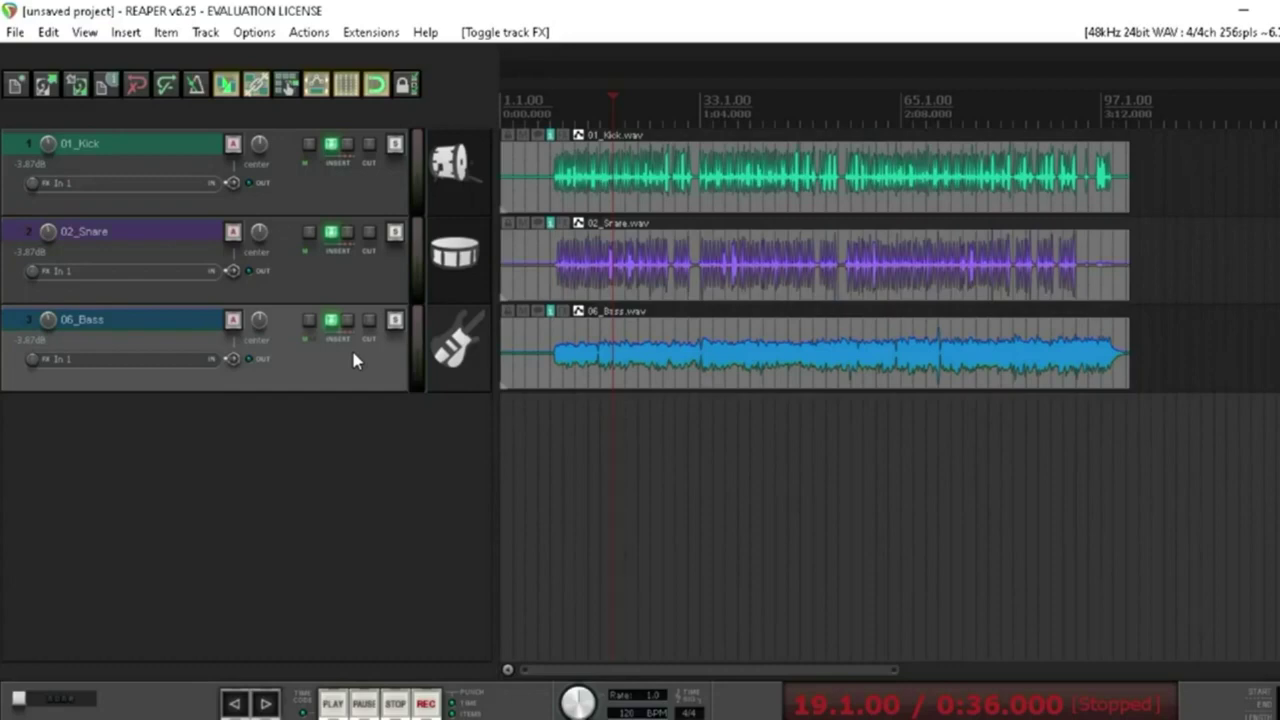
click(331, 320)
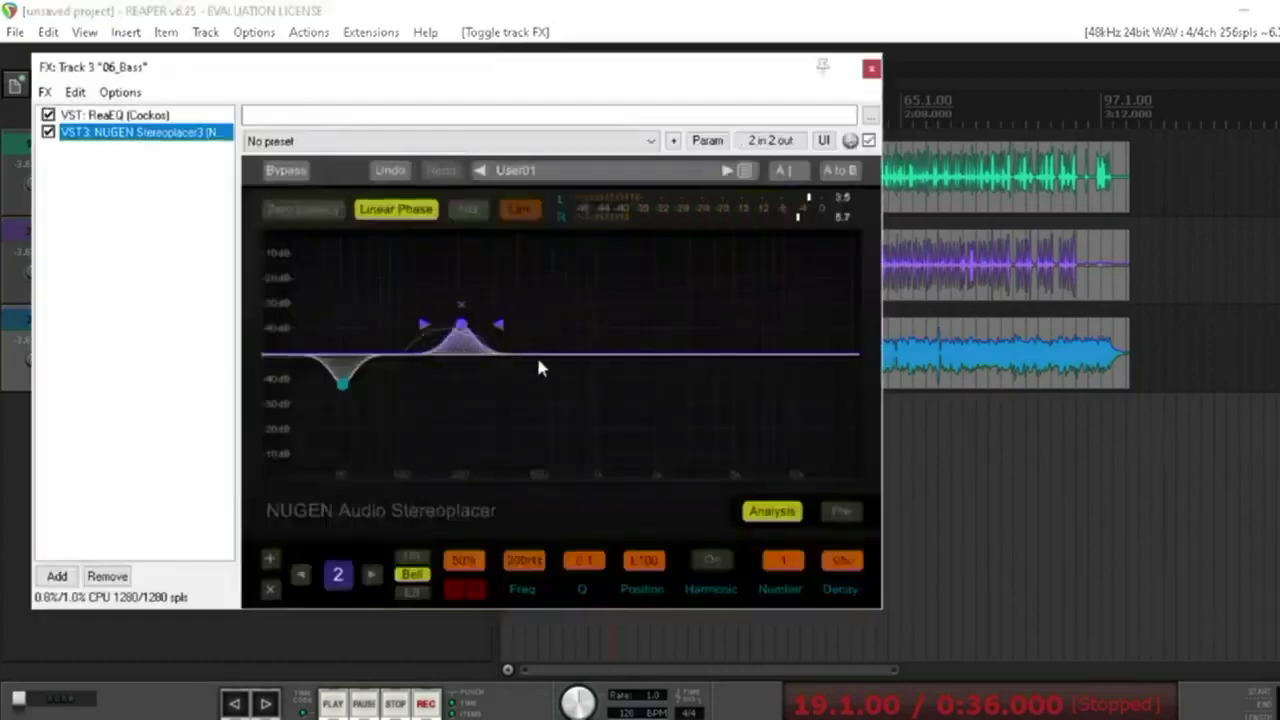